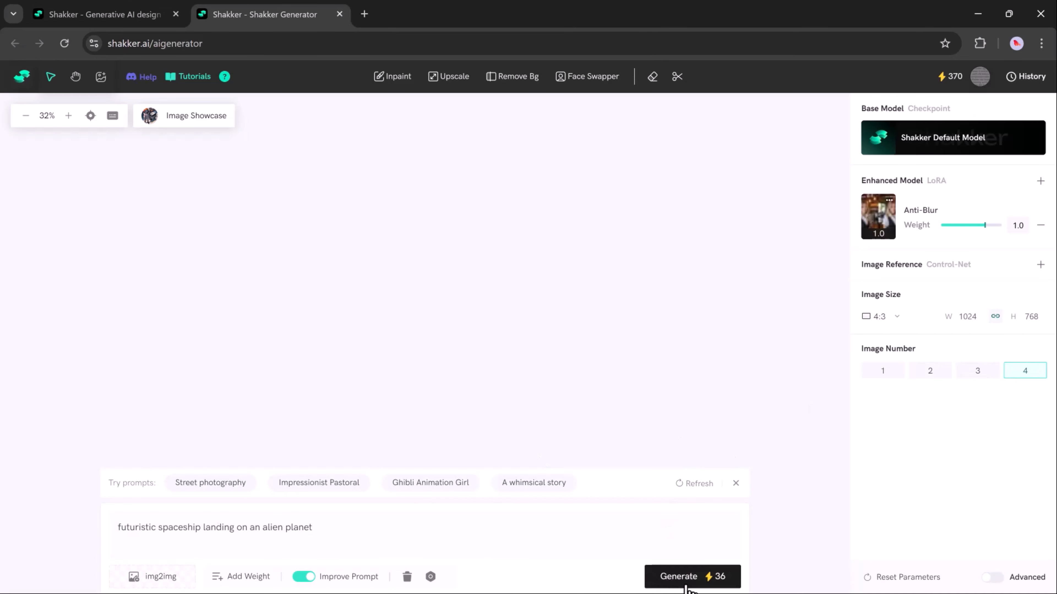
Step: Generate the spaceship images, and generate another set from the prompt 'heroic warrior in a post-apocalyptic wasteland,'
click(682, 580)
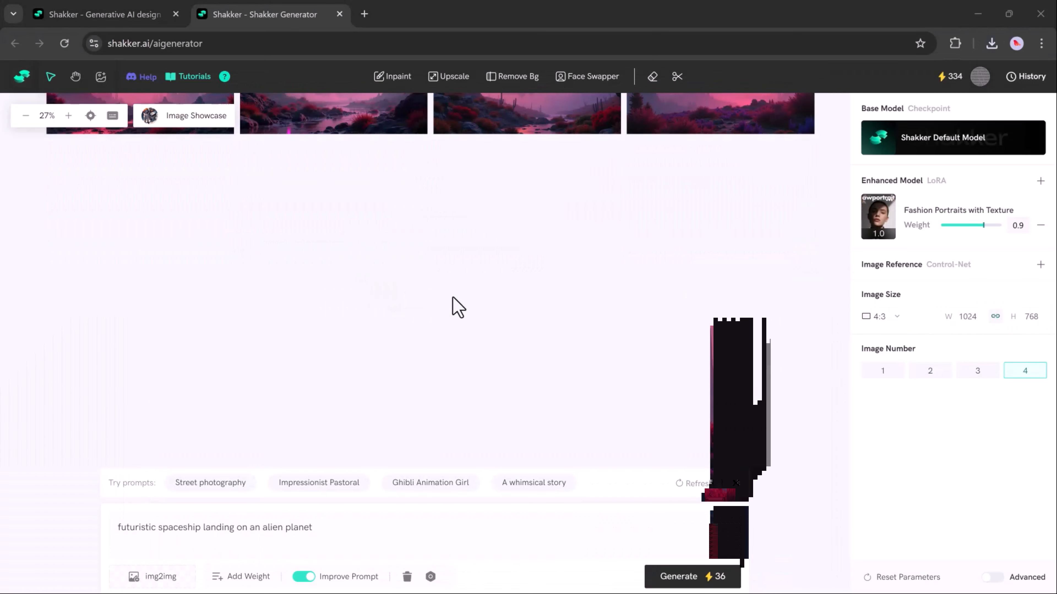
click(353, 544)
drag(314, 528, 113, 539)
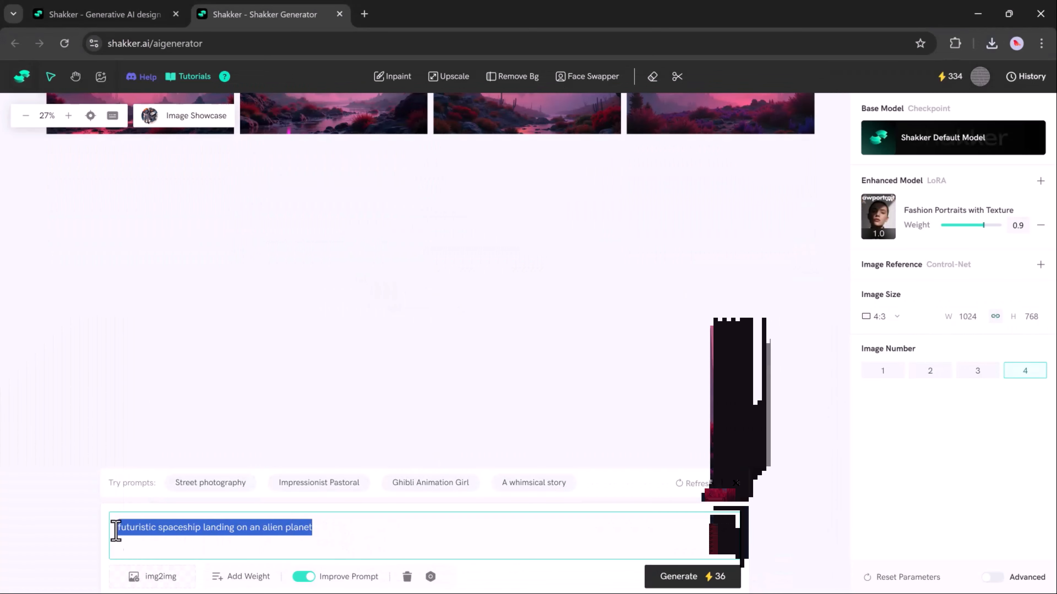
text('heroic warrior in a post-apocalyptic wasteland,')
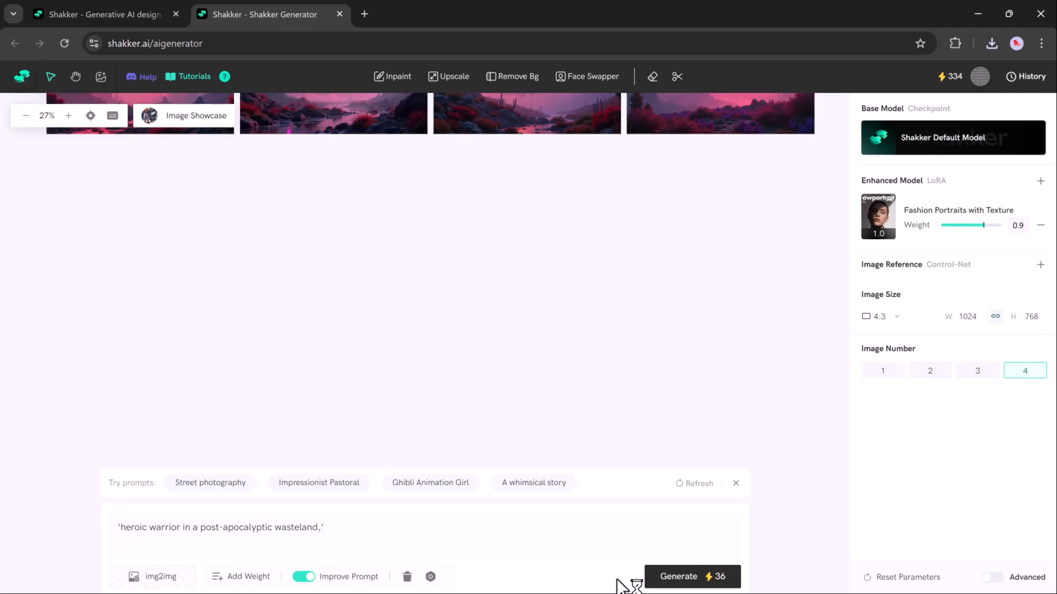
click(674, 581)
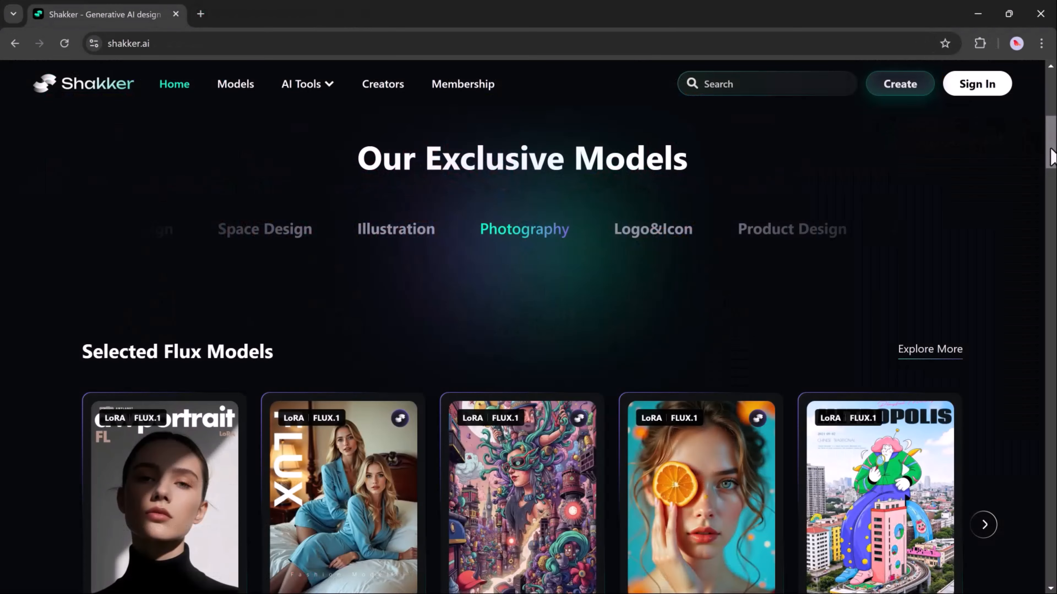
Step: Start Shakker from its landing page, describe yourself as Artist in the survey, and dismiss the interests question
drag(1051, 156, 1034, 81)
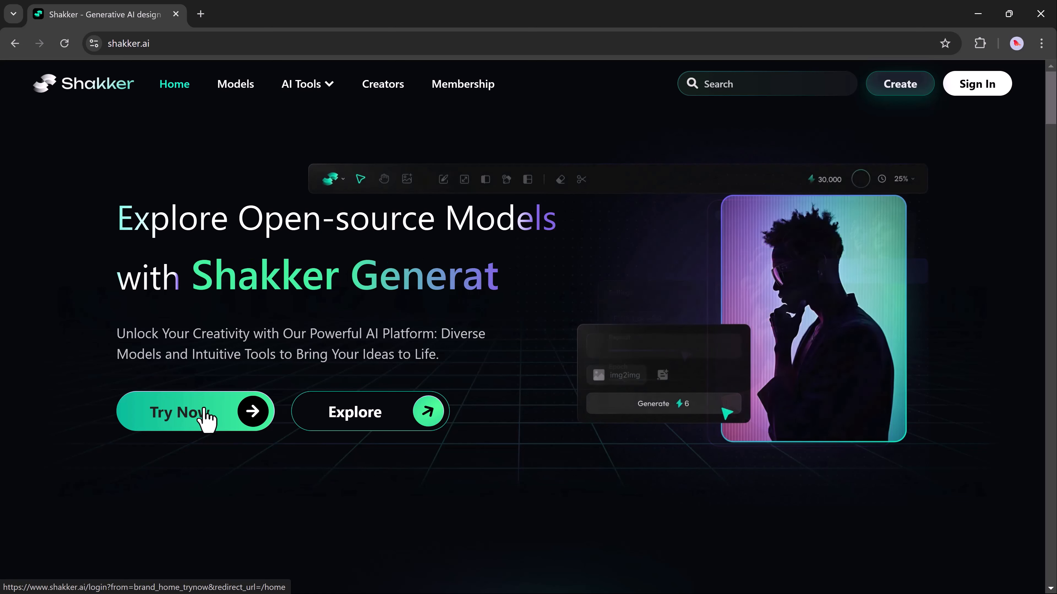
click(206, 419)
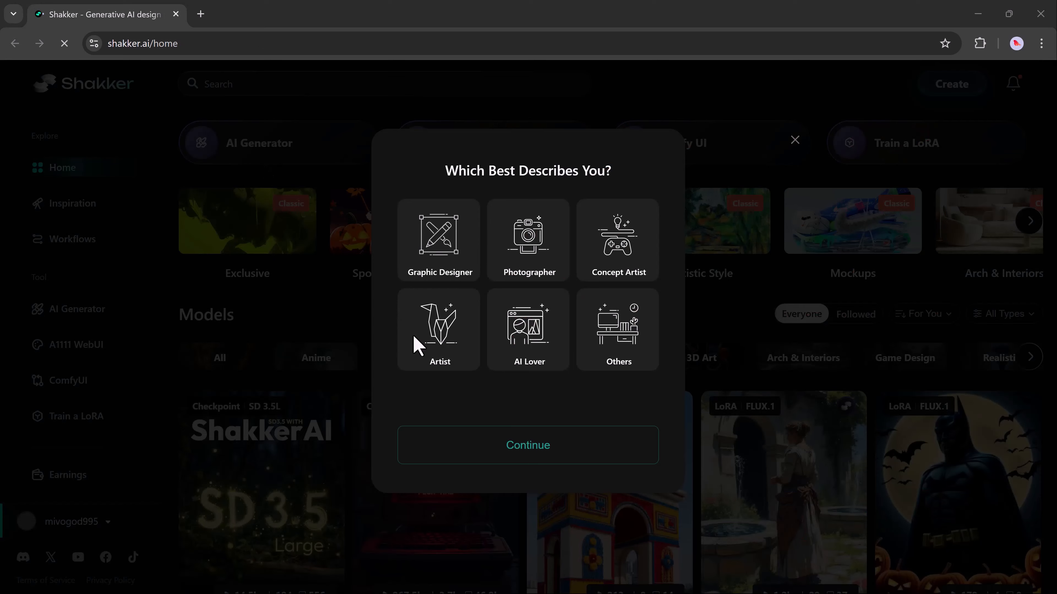
click(417, 345)
click(520, 454)
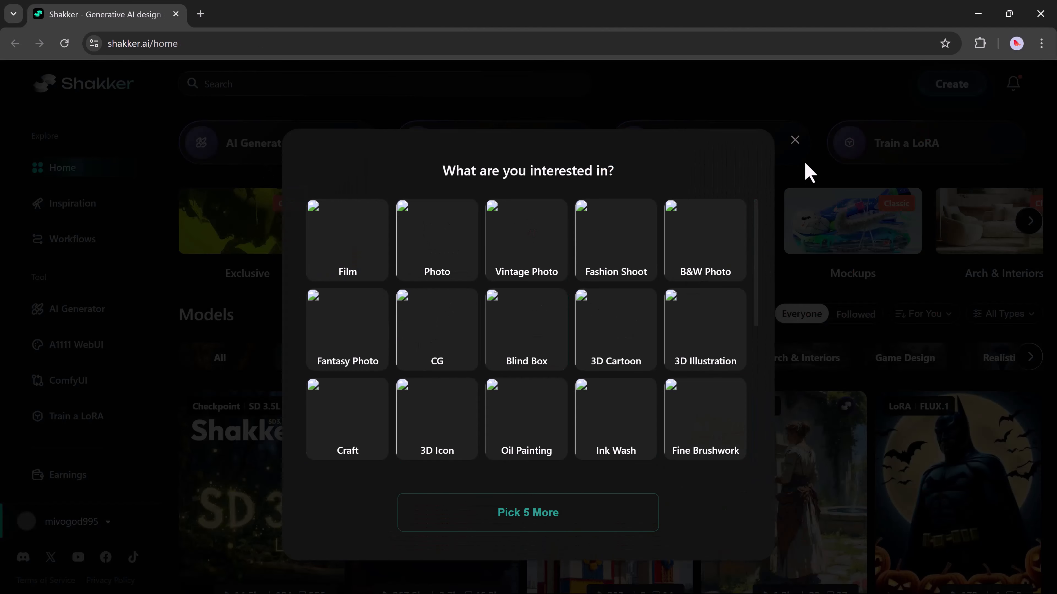
click(803, 149)
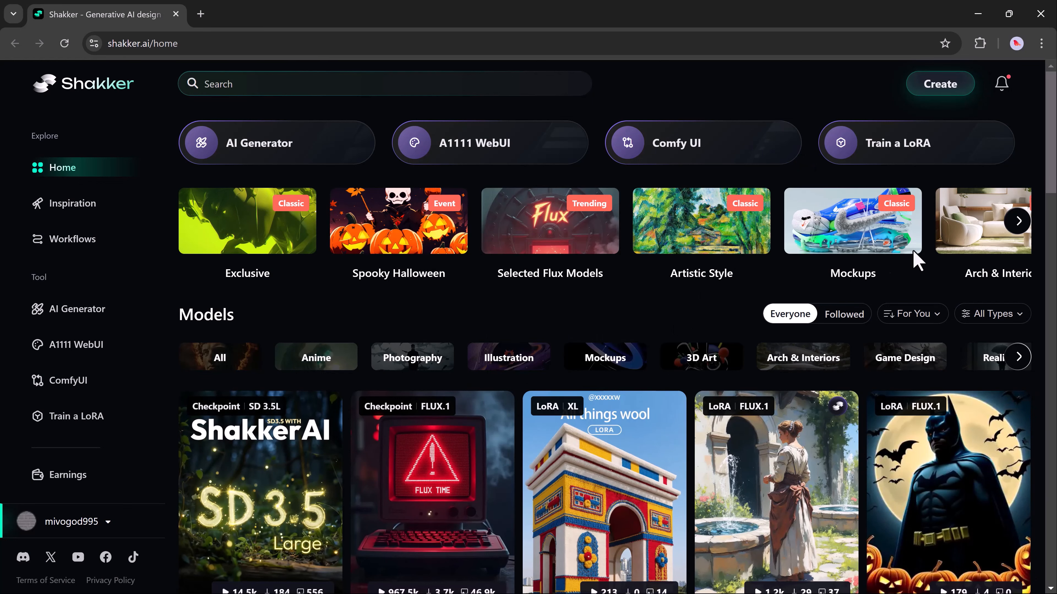
Step: Browse the featured collections and the model gallery, and open the AI Generator
click(1018, 221)
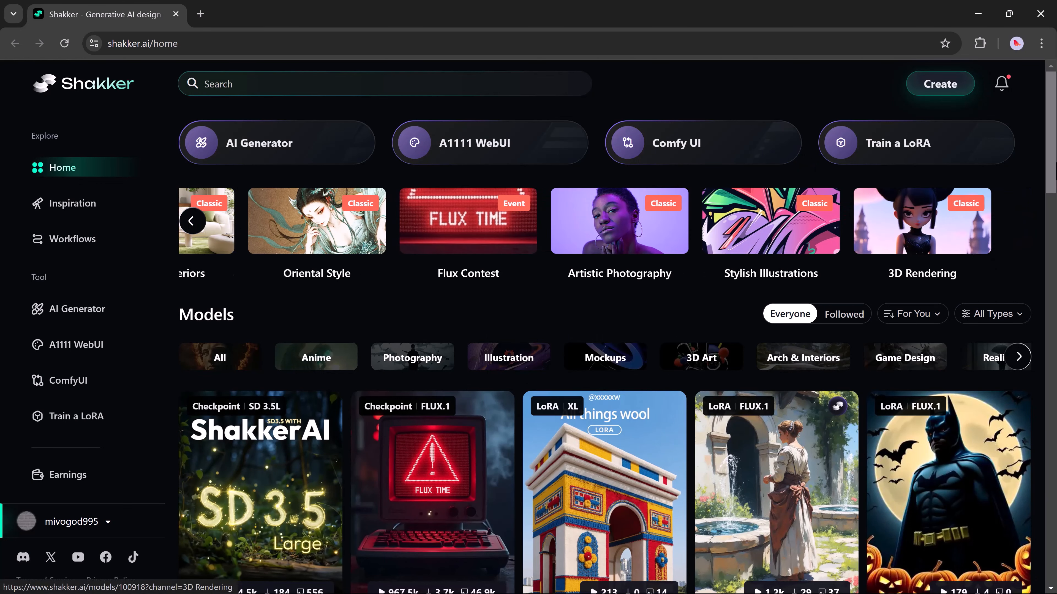
drag(1049, 160, 1054, 583)
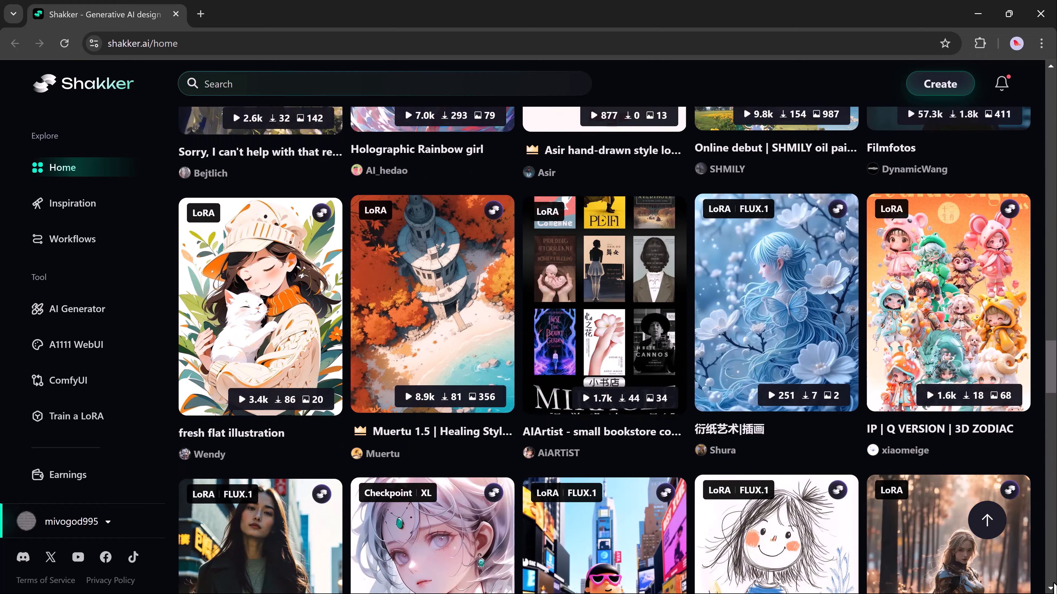
drag(1054, 478, 1055, 228)
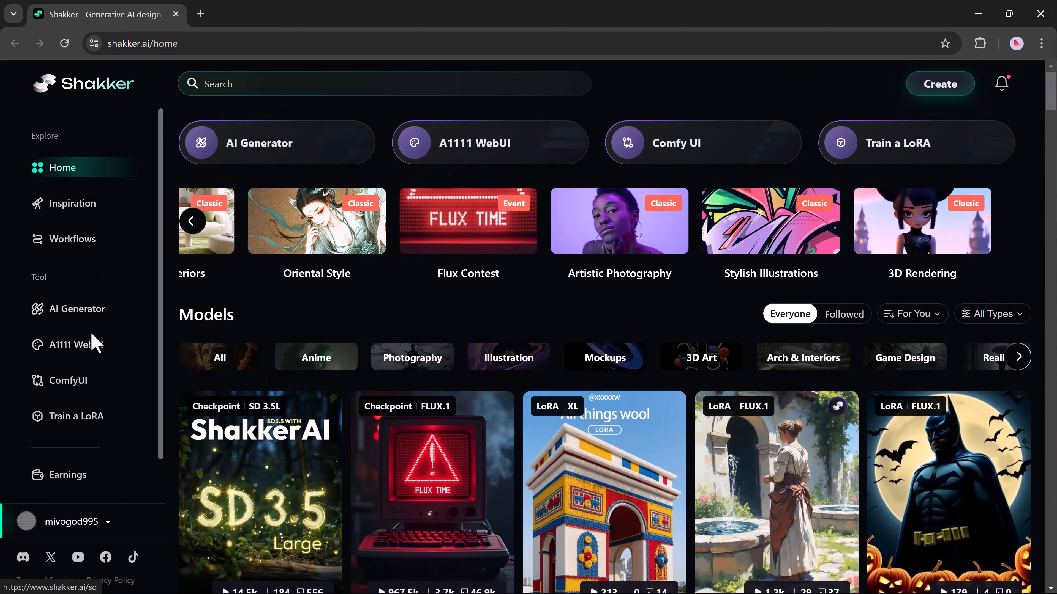
click(97, 312)
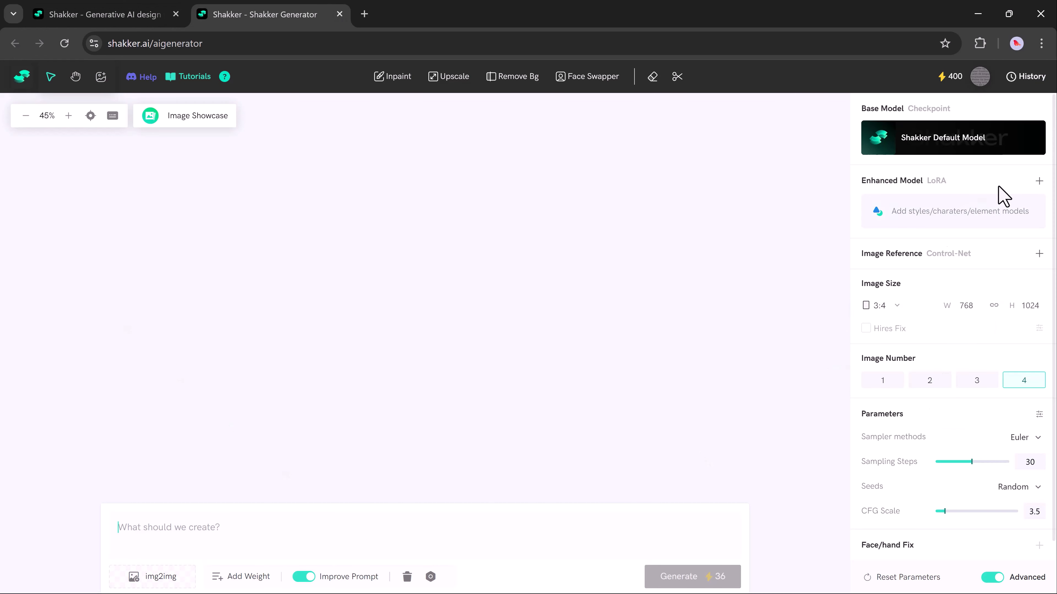
Step: Add the Fresh Fashion LoRA from the favorites as the enhanced model
click(1039, 181)
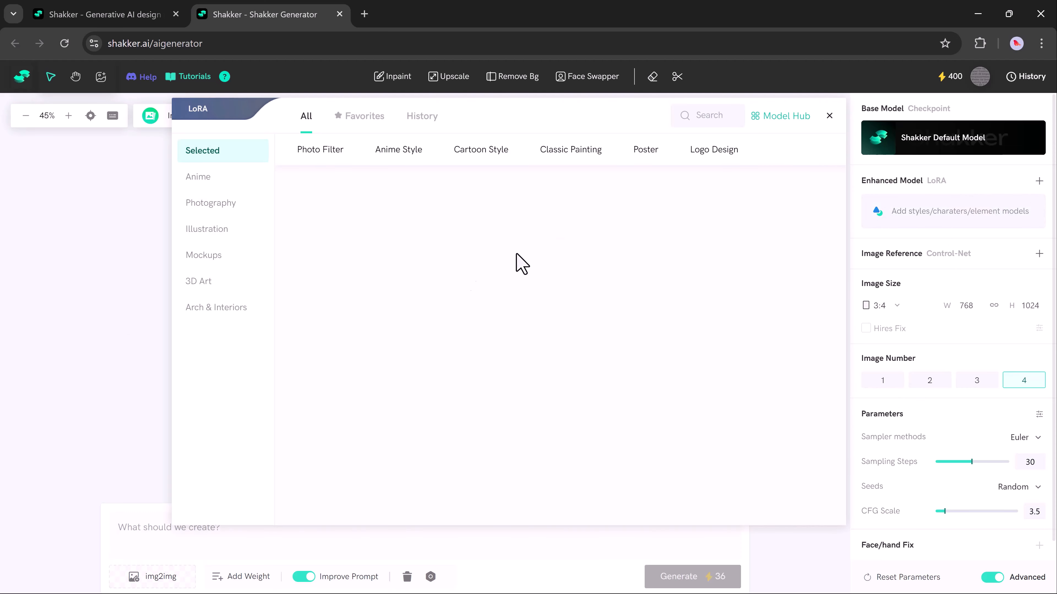
scroll(420, 229, down, 3)
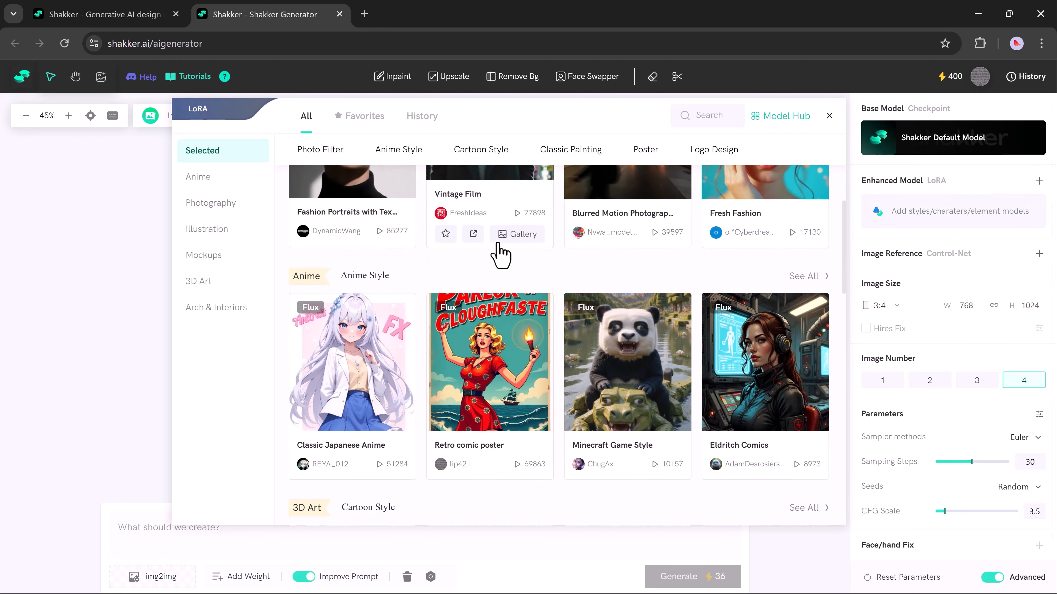
scroll(495, 250, up, 3)
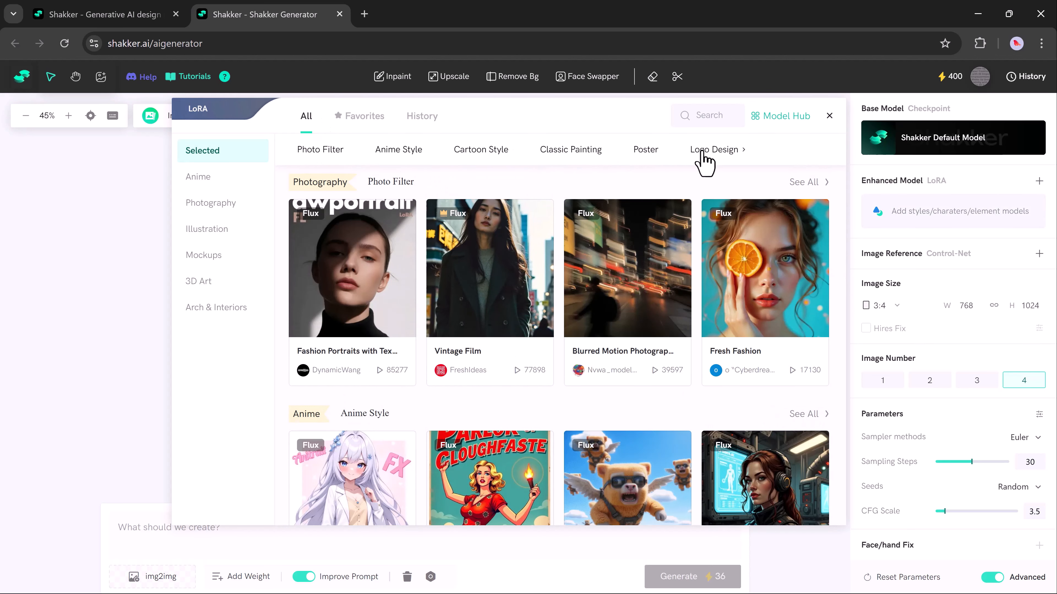
click(360, 125)
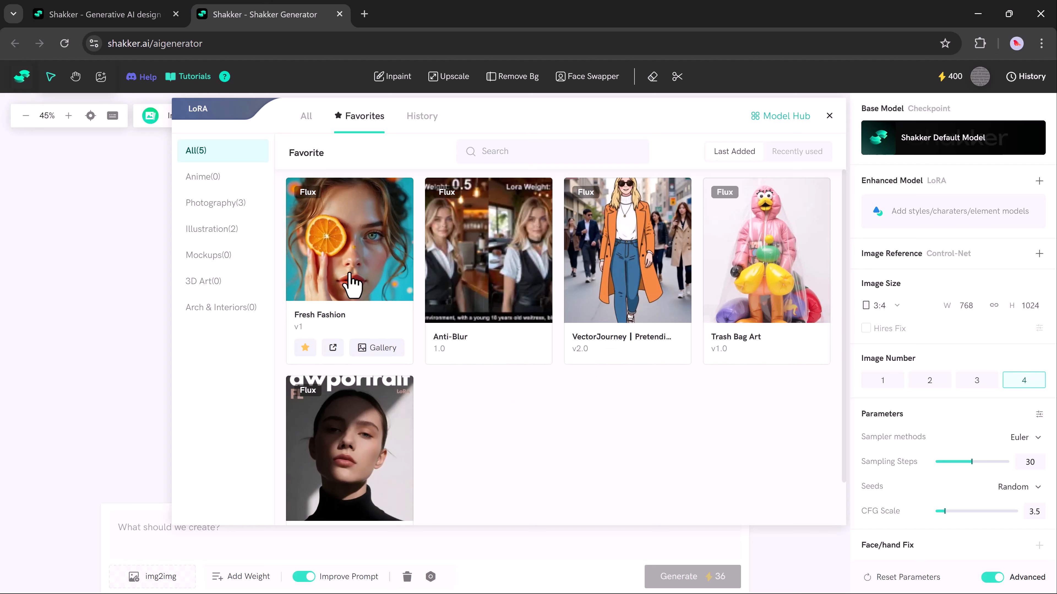
click(352, 283)
click(829, 115)
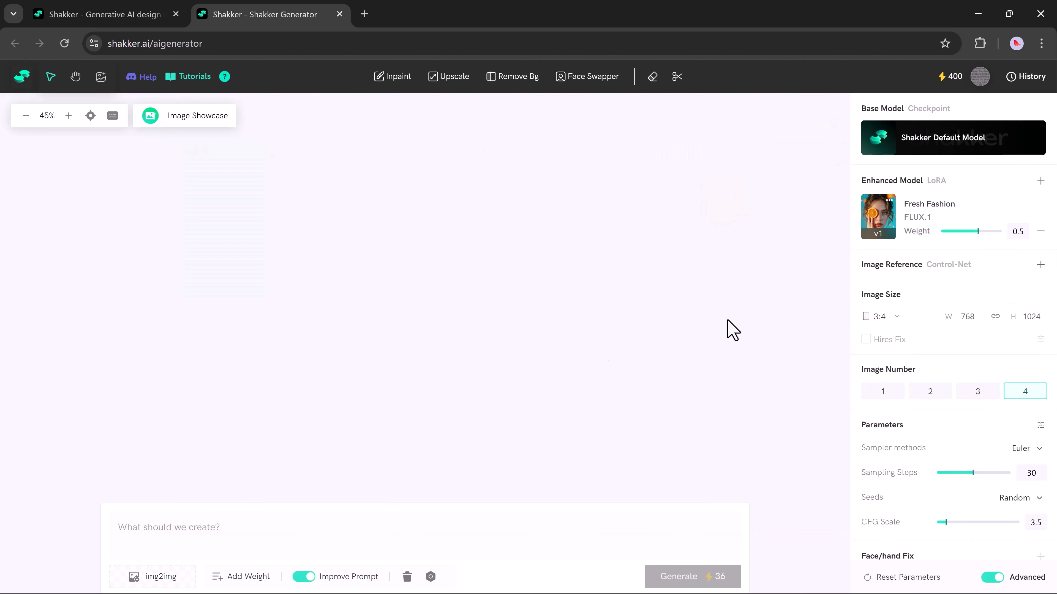
Step: Generate two images at 2:3 from a prompt describing a woman in a white dress with a white floral wreath, surrounded by green foliage
click(212, 521)
text(<lora:flux-lora-tx:0.2>,A woman dressed in a white dress,with a white floral wreath on her head,surrounded by green foliage. Her hands caressed her cheeks,her red lips slightly parted,with a tranquil expression. Sunlight filtered through the leaves,casting a warm and serene glow over her body.tx,1girl,solo,flower,long hair,realistic,blurry,black hair,lips,black eyes,looking at viewer,hair flower,depth of field,white flower,upper body,teeth,hair ornament,brown eyes,shirt,)
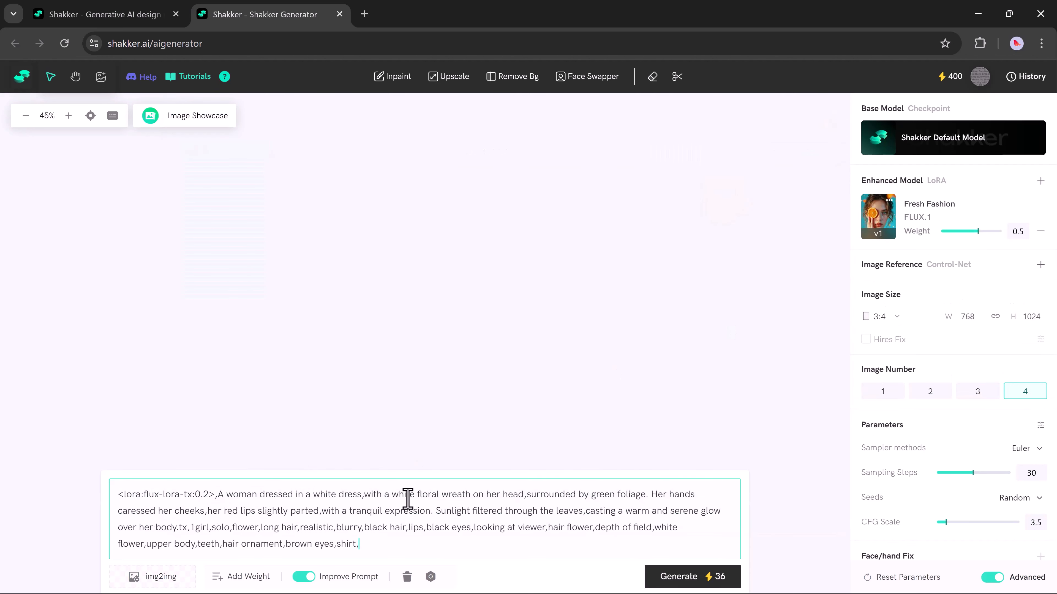
click(895, 319)
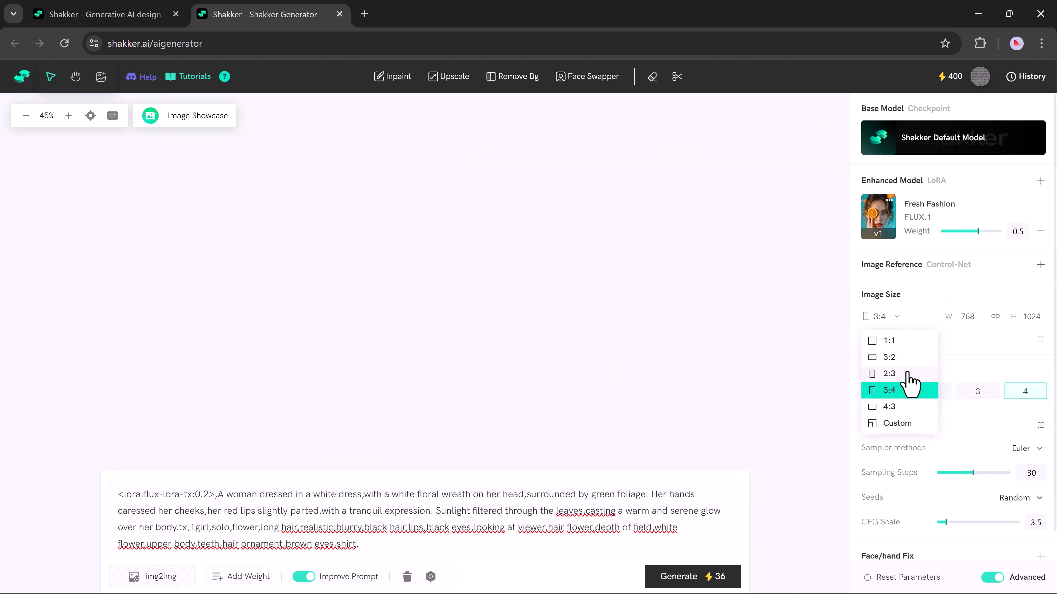
click(907, 374)
click(944, 394)
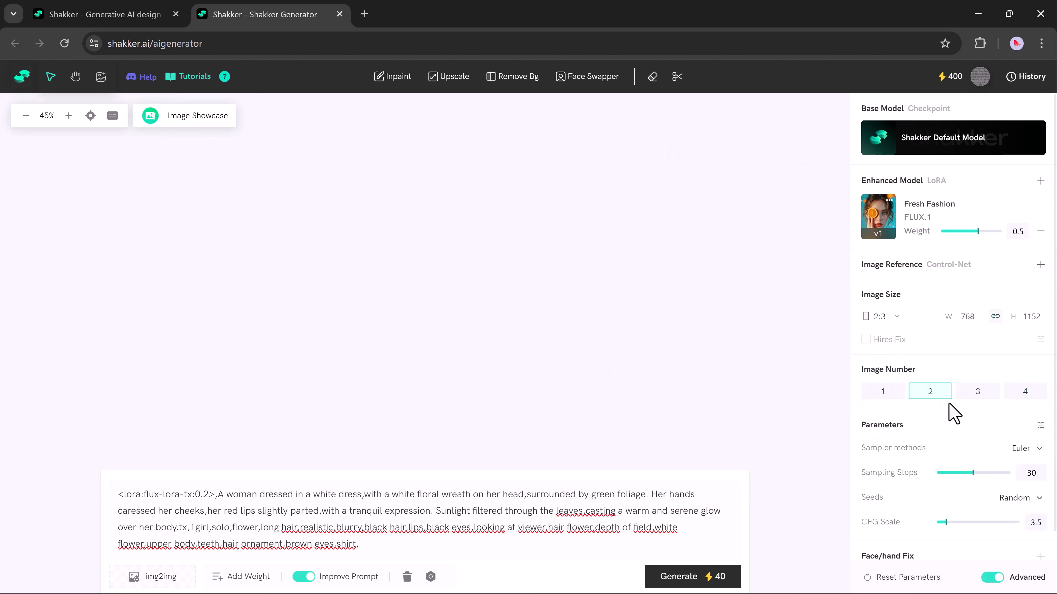
scroll(953, 413, down, 1)
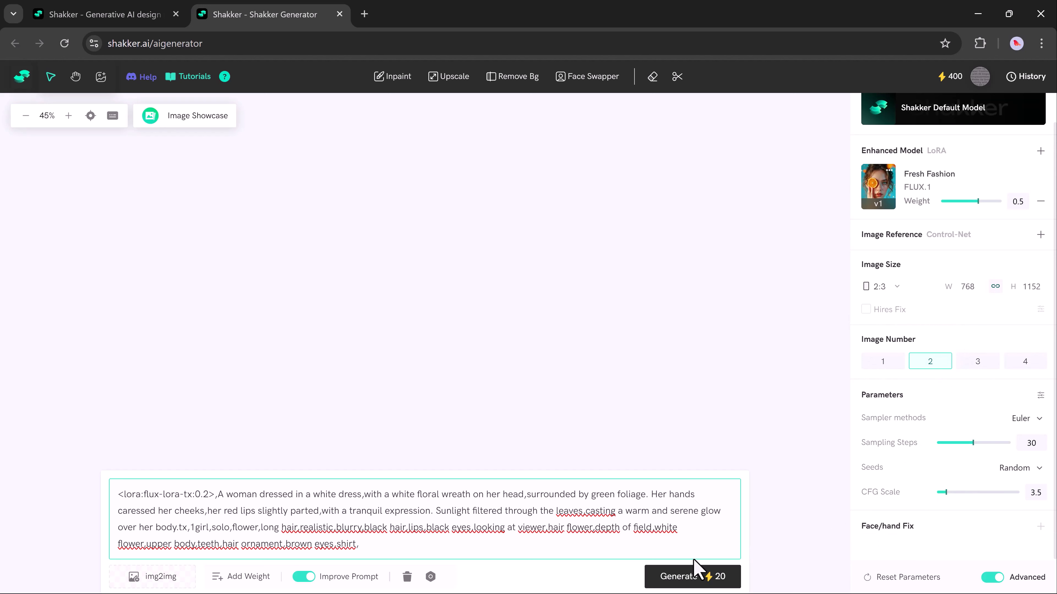
click(691, 575)
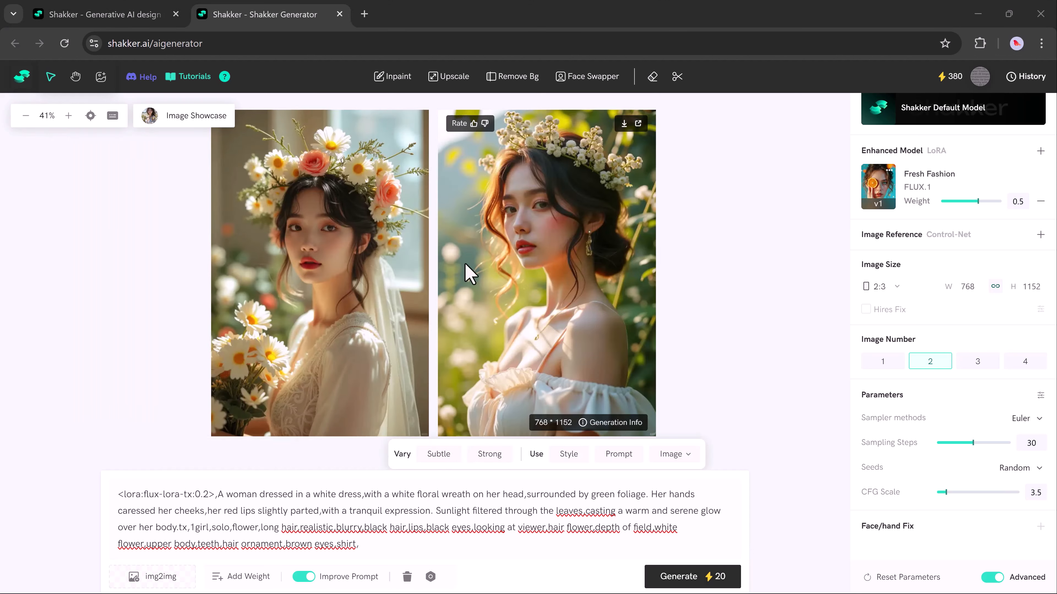
Step: Inpaint the off-shoulder-dress woman's hair with the prompt Black Hair in two variations, compare before and after, and exit inpainting
click(280, 332)
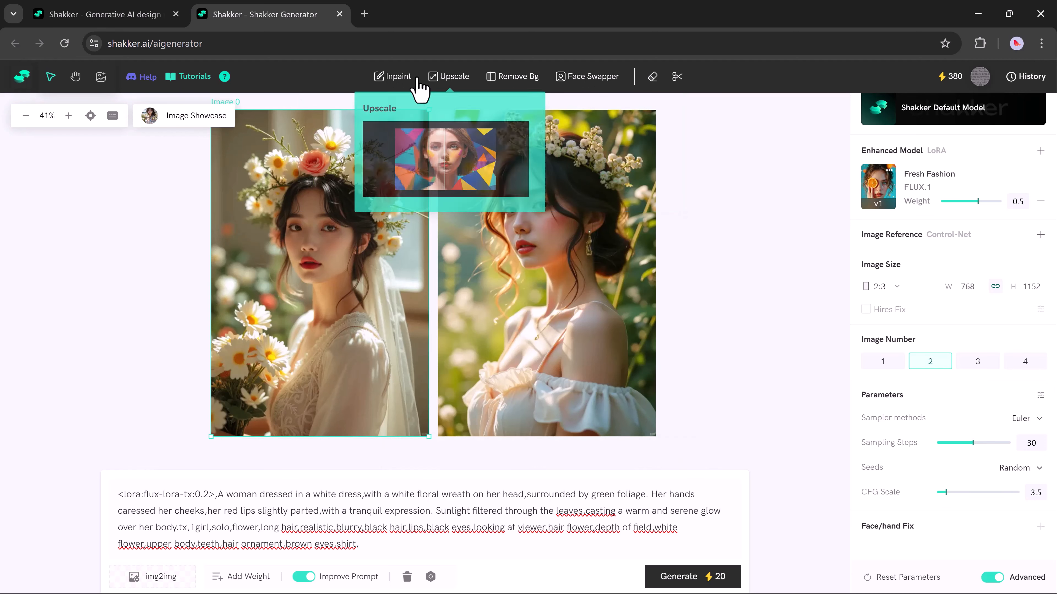
click(405, 77)
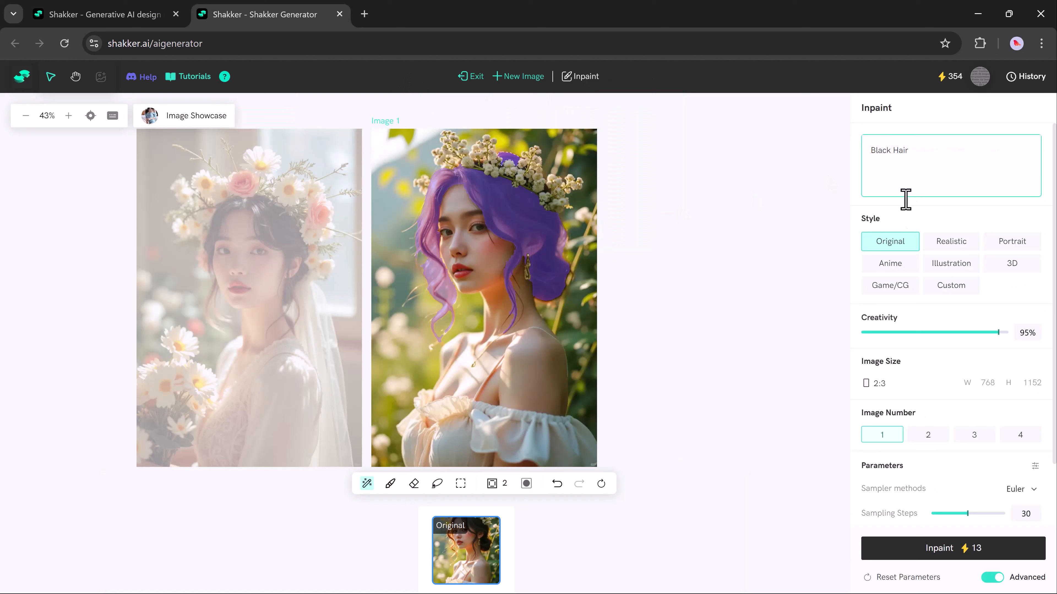
click(928, 434)
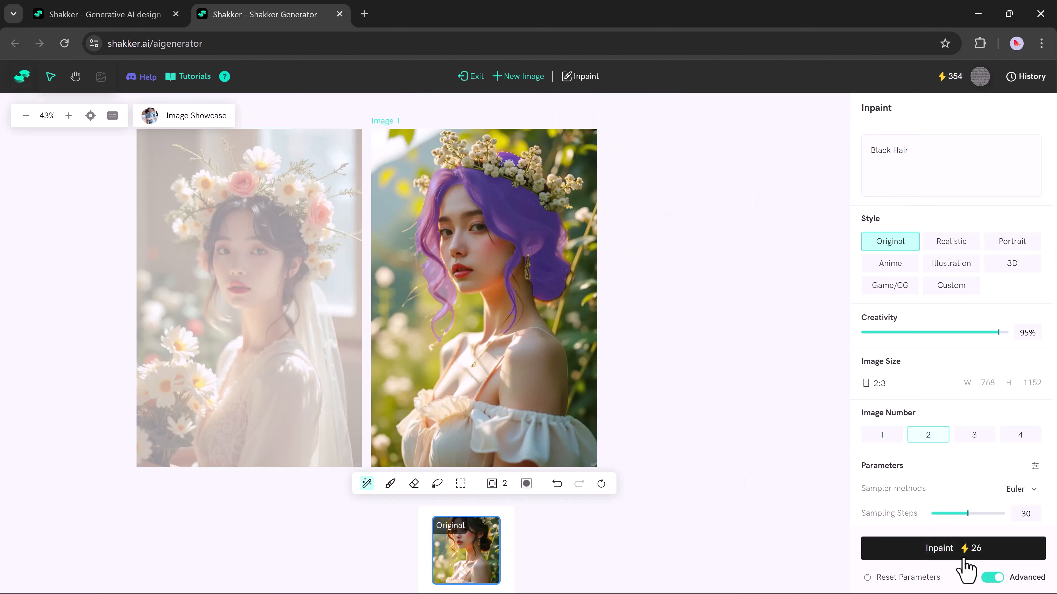
click(963, 558)
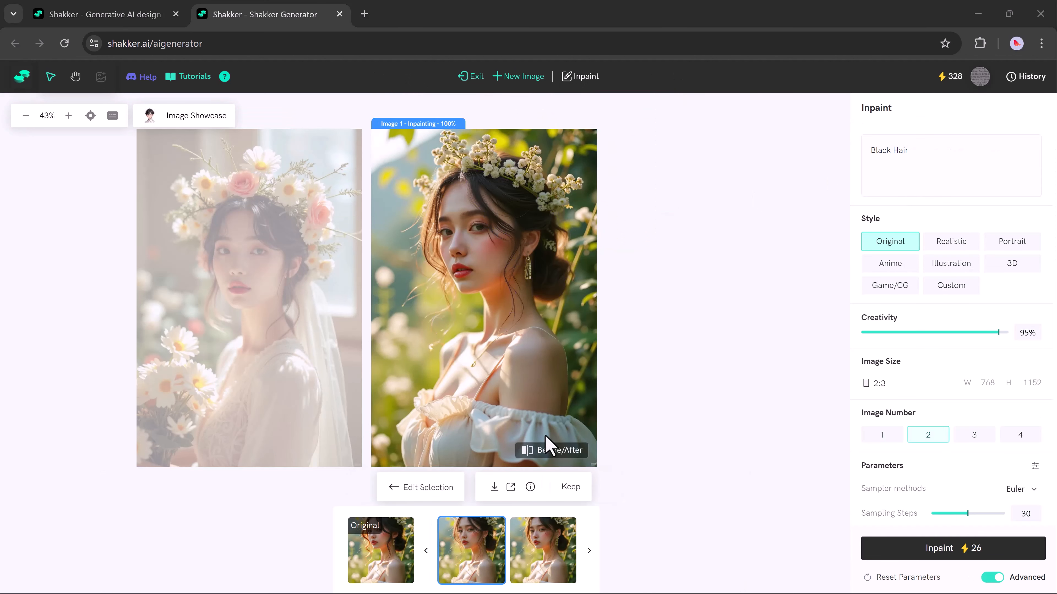
click(566, 451)
click(475, 82)
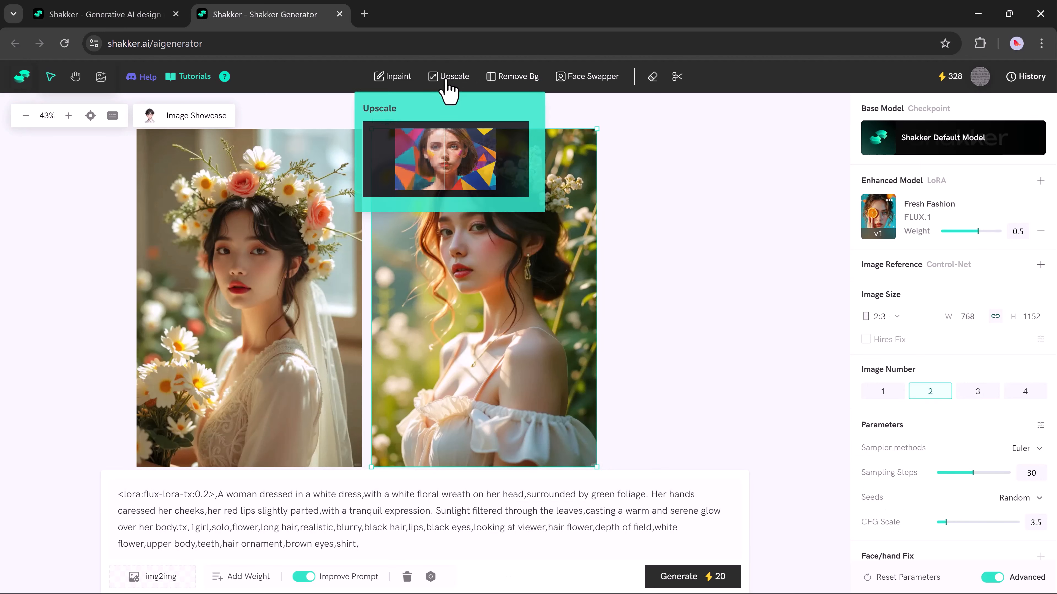
Step: Remove the background from the portrait of the woman in the off-shoulder dress
click(509, 79)
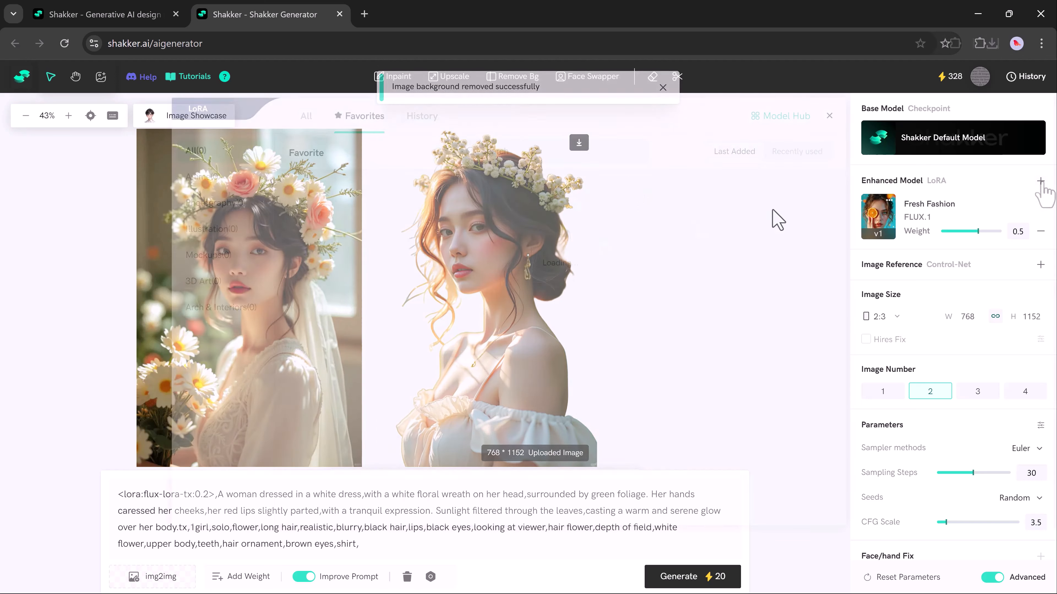
Step: Replace the Fresh Fashion LoRA with the Anti-Blur LoRA from the favorites
click(954, 218)
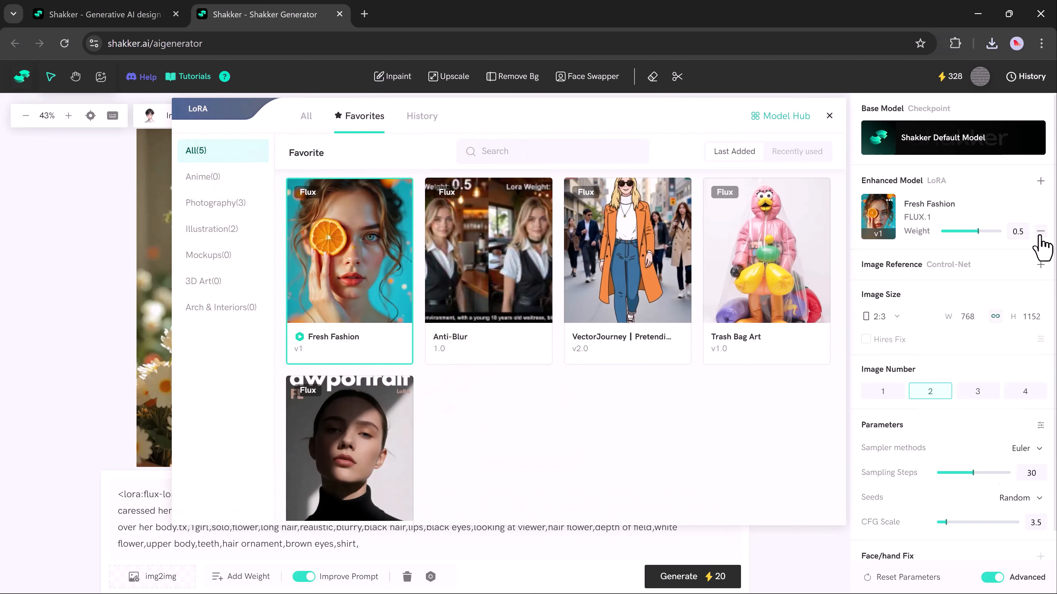
click(1040, 231)
click(485, 262)
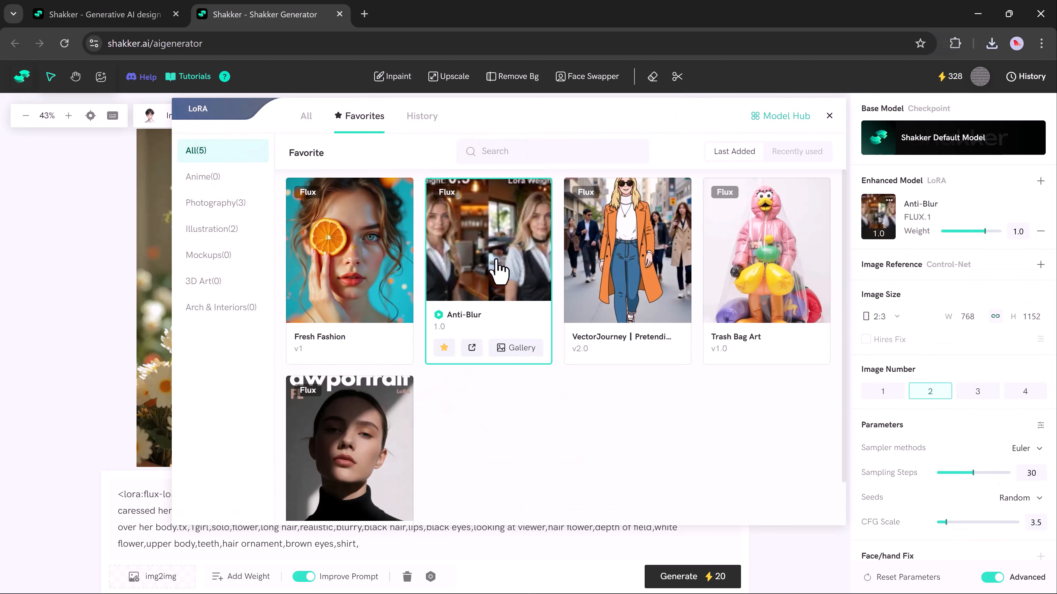
click(829, 116)
Step: Generate three images at 3:2 from a halciver style prompt of a woman on a vintage sofa in a faded camouflage print top
click(898, 322)
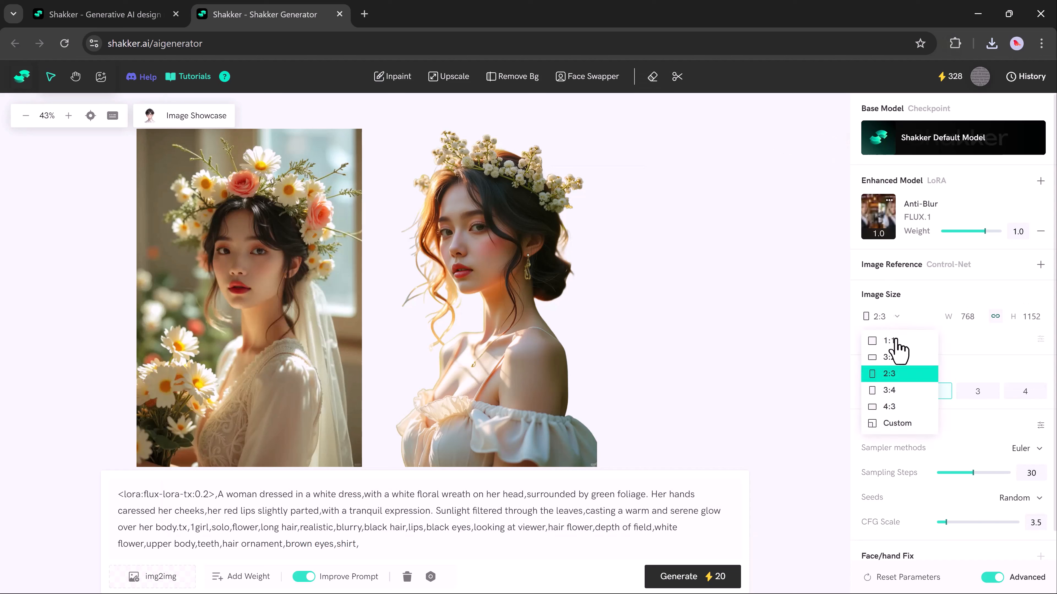
click(892, 357)
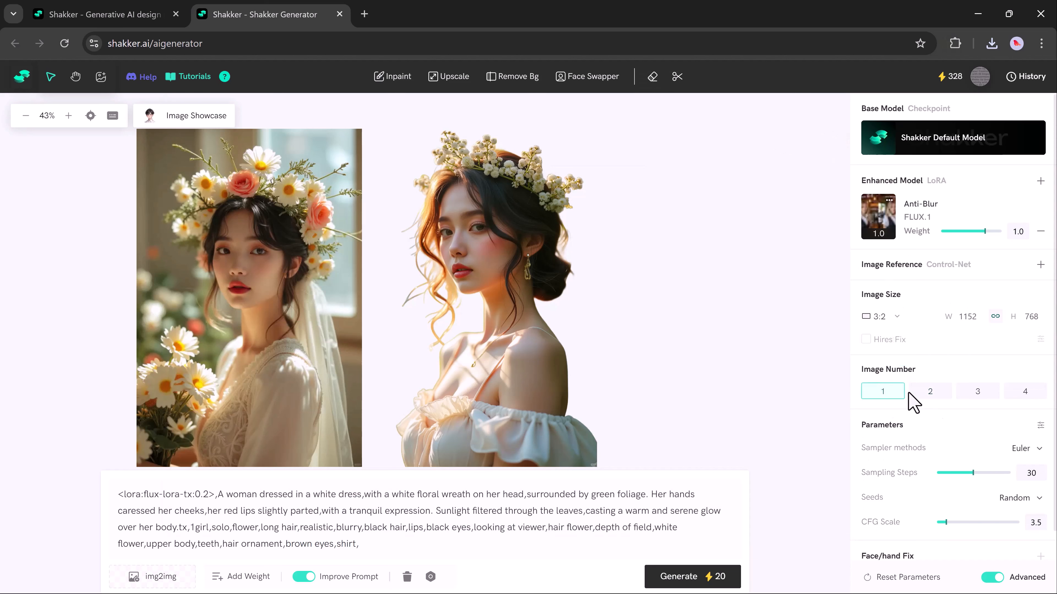
click(974, 395)
scroll(920, 448, down, 1)
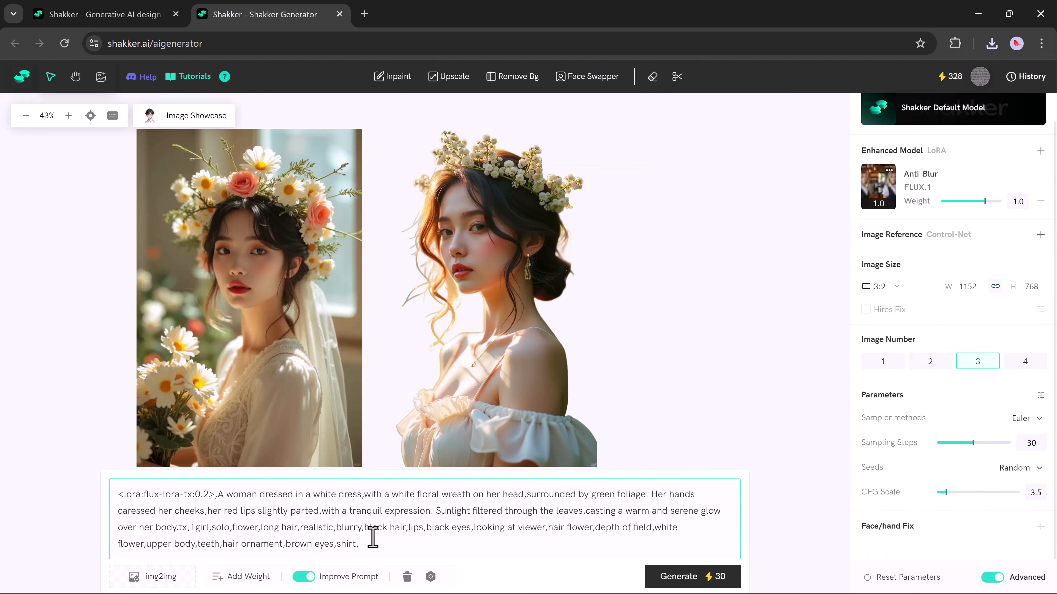
drag(370, 539, 118, 493)
text(halciver style,,,A woman sits against a soft, creamy beige backdrop, gazing directly at the camera with an air of quiet confidence, her hand resting on the worn, velvet arm of a vintage sofa. She wears a faded camouflage print top with a relaxed fit, its earthy tones complementing her natural skin tone, her neutral expression a subtle balance of serenity and introspection.)
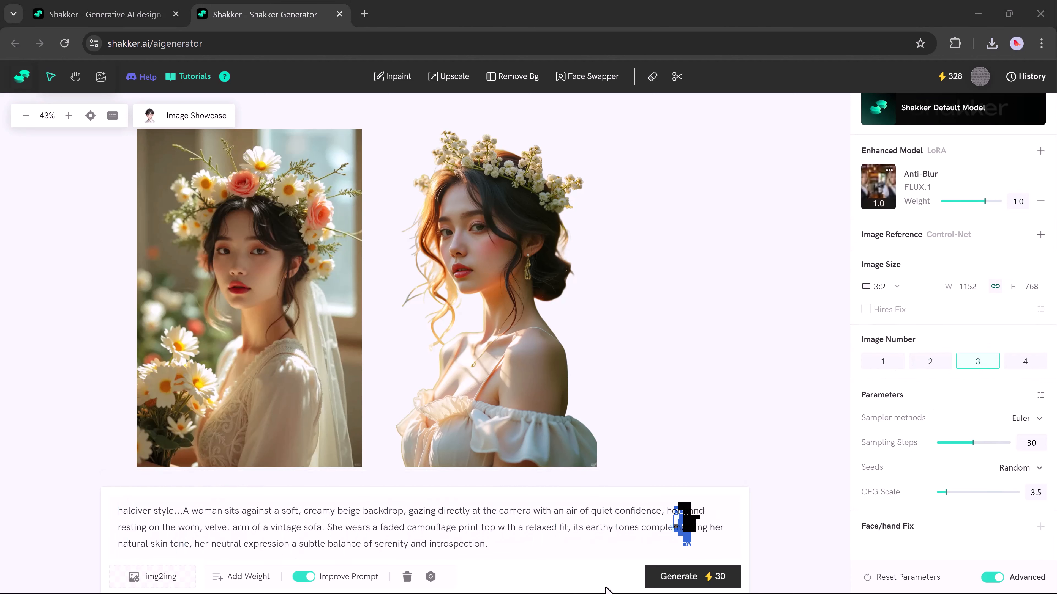
click(674, 587)
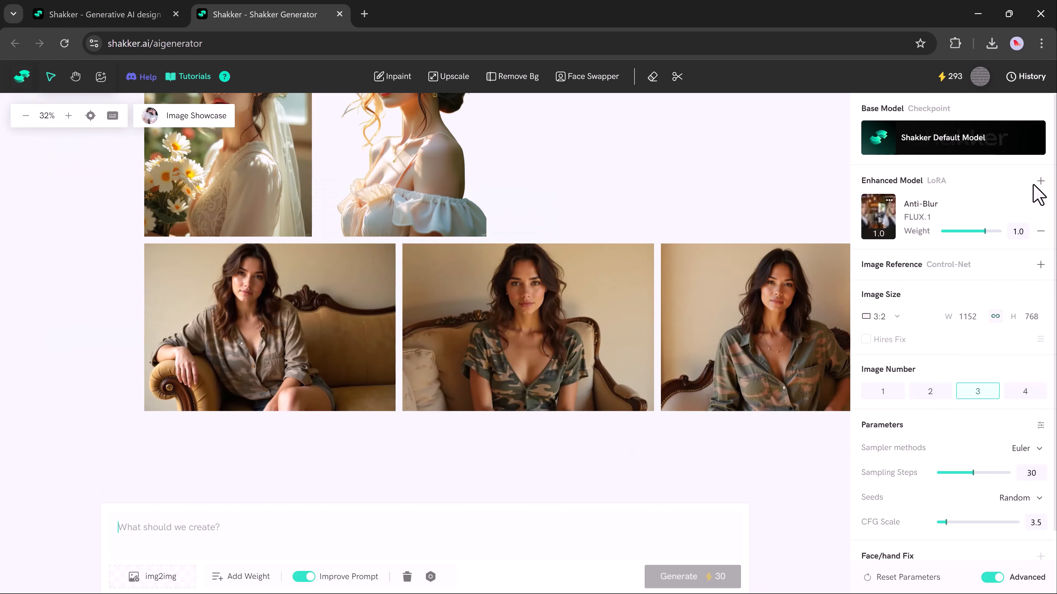
Step: Replace the Anti-Blur LoRA with the Trash Bag Art LoRA from the favorites
click(1041, 231)
click(1039, 181)
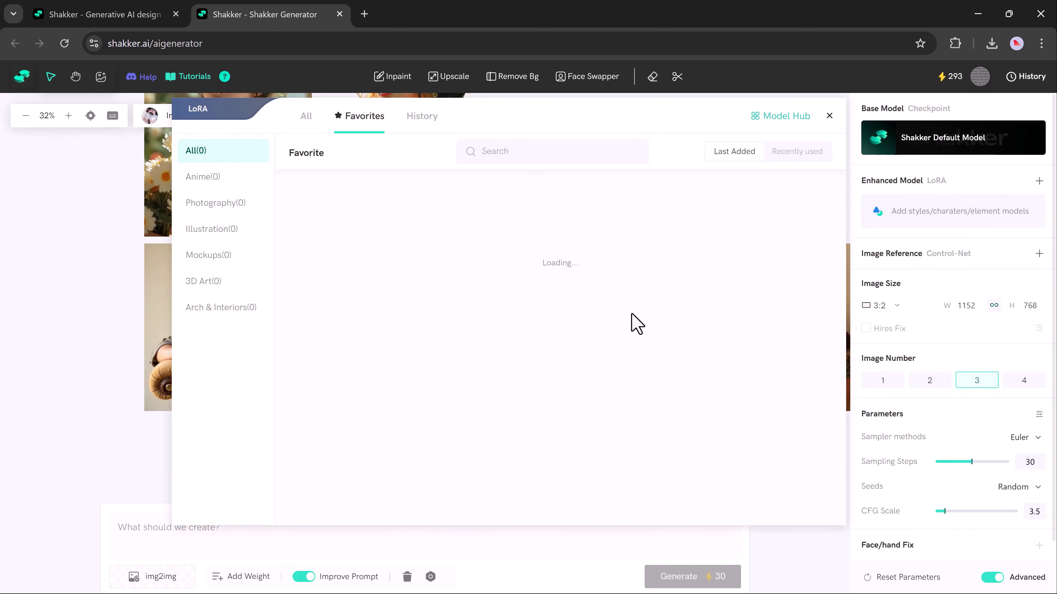
click(764, 248)
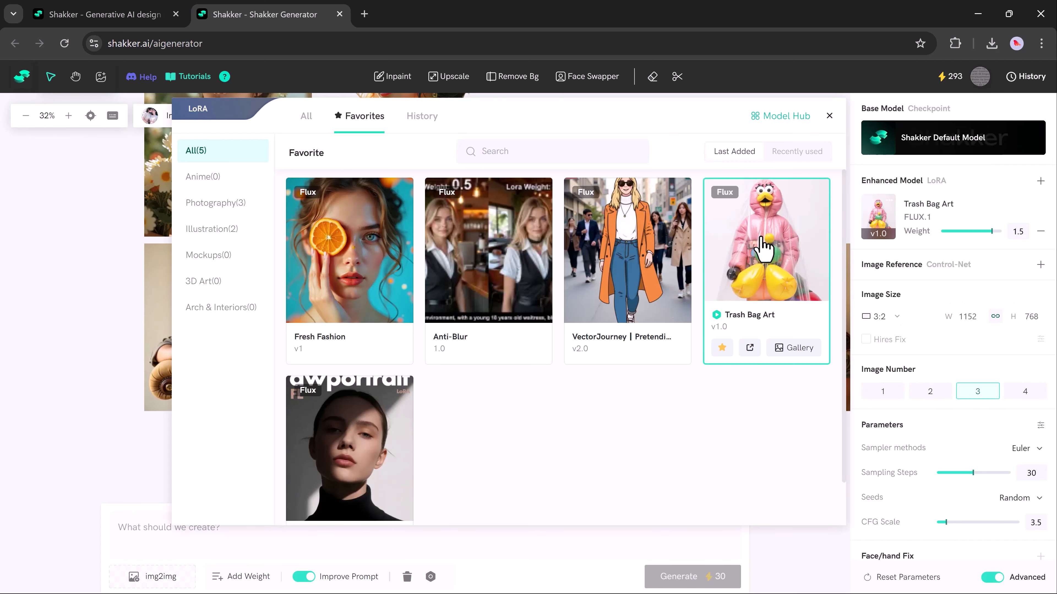
click(829, 116)
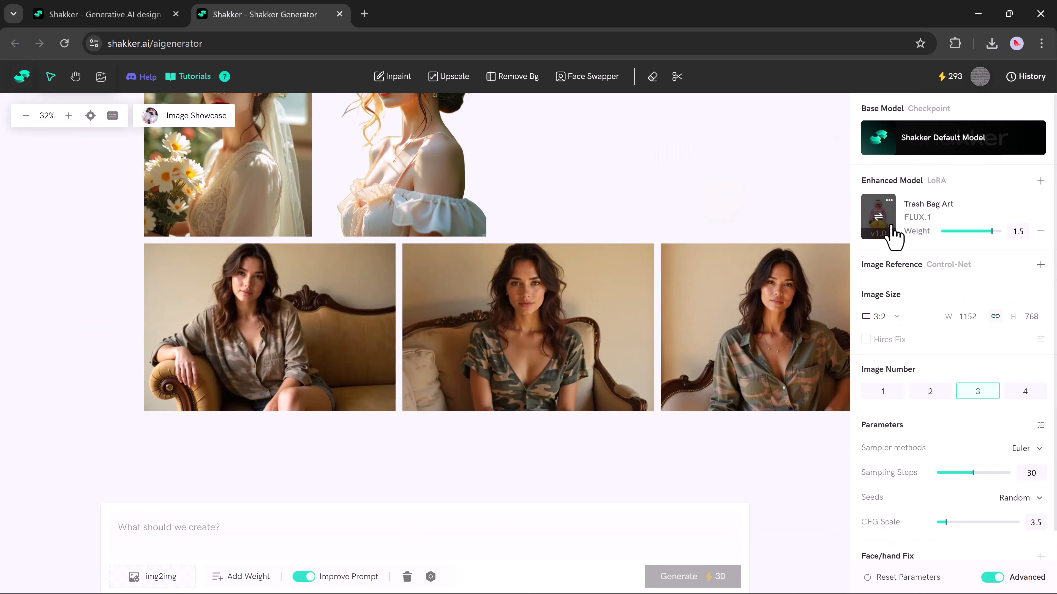
Step: Generate two images from the prompt "A toy made of inflatable garbage bags that looks like Mickey Mouse with a junkyard in the background,"
click(927, 387)
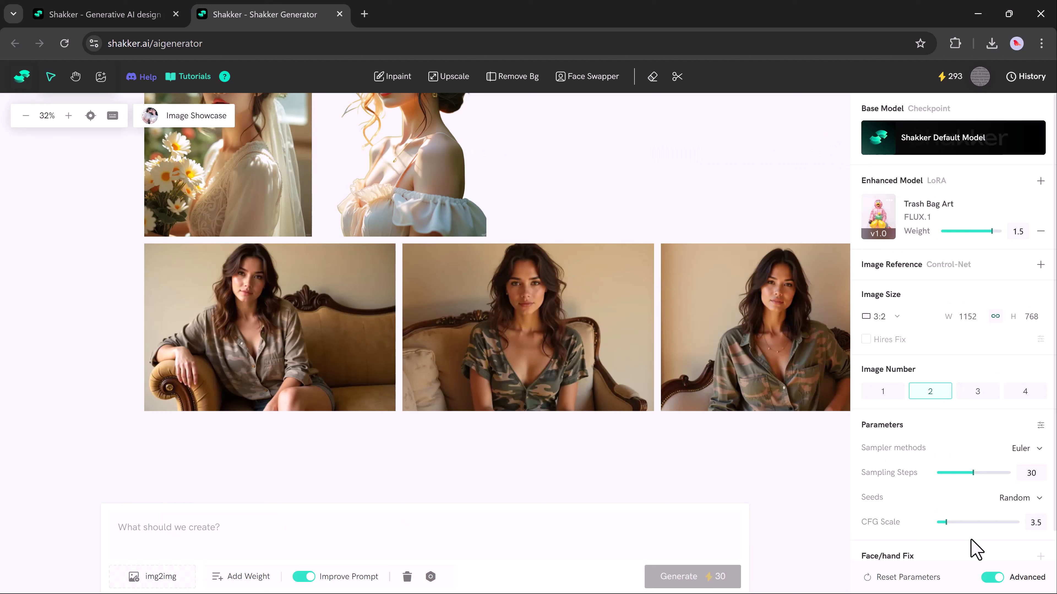
click(310, 530)
text(A toy made of inflatable garbage bags that looks like Mickey Mouse with a junkyard in the background,)
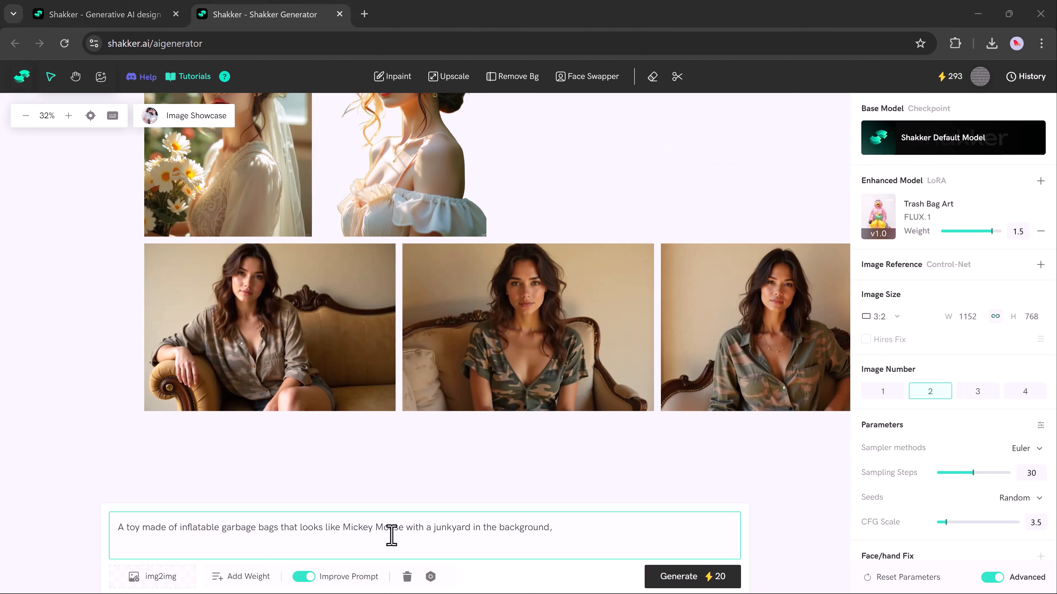
click(684, 576)
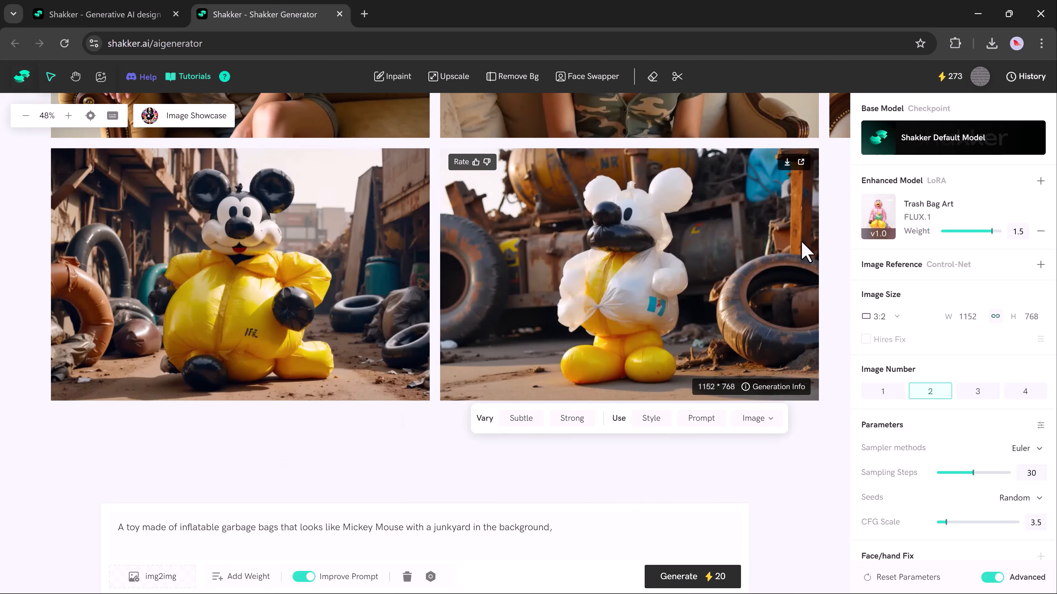
Step: Switch to the Fashion Portraits with Texture LoRA and generate two images from a realistic fashion portrait prompt with a blue dress and huge blue flowers
click(1040, 181)
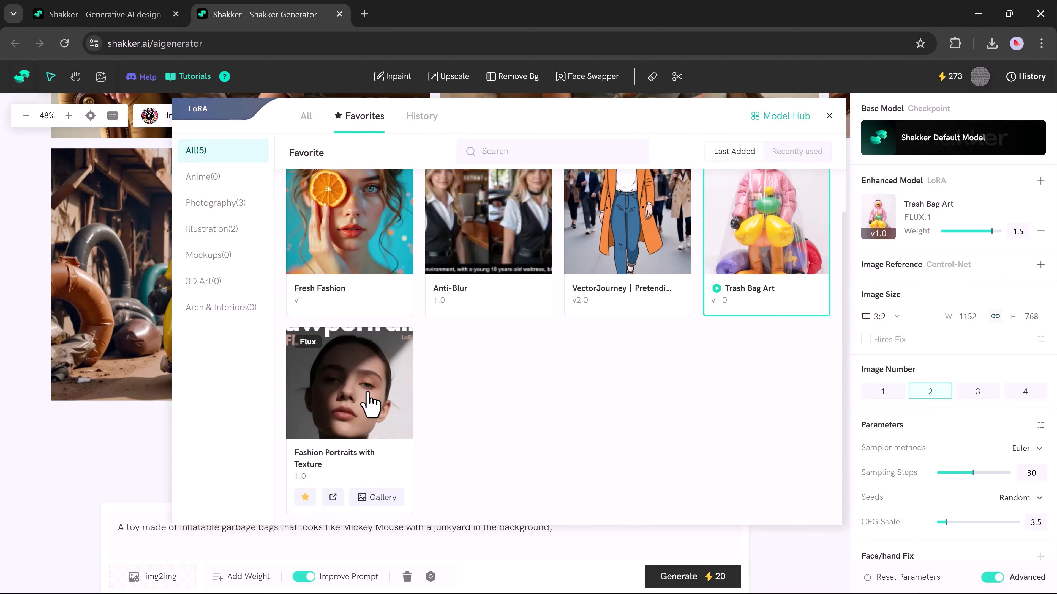
click(370, 406)
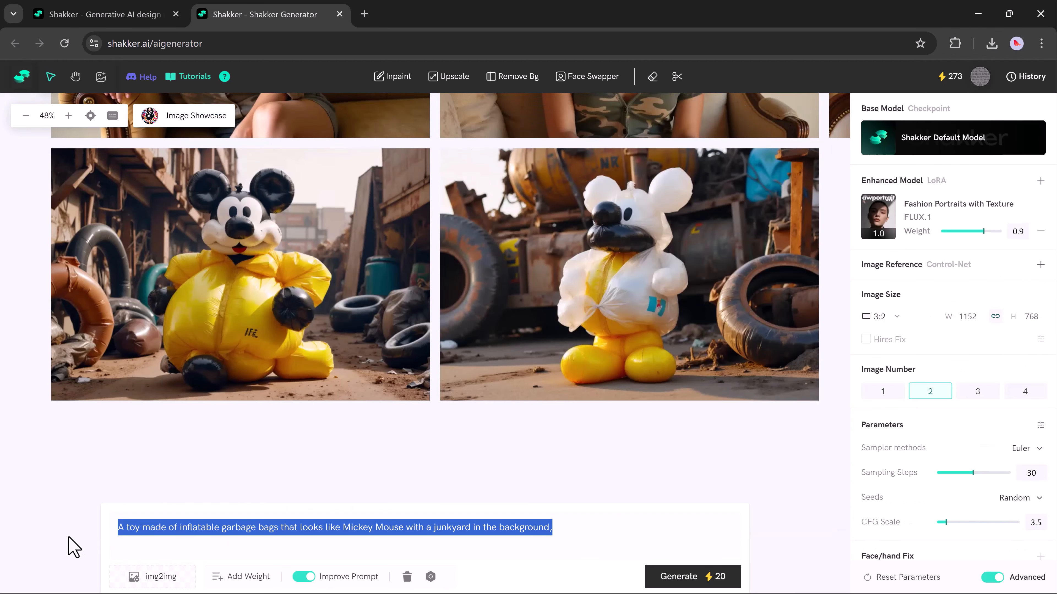
key(BackSpace)
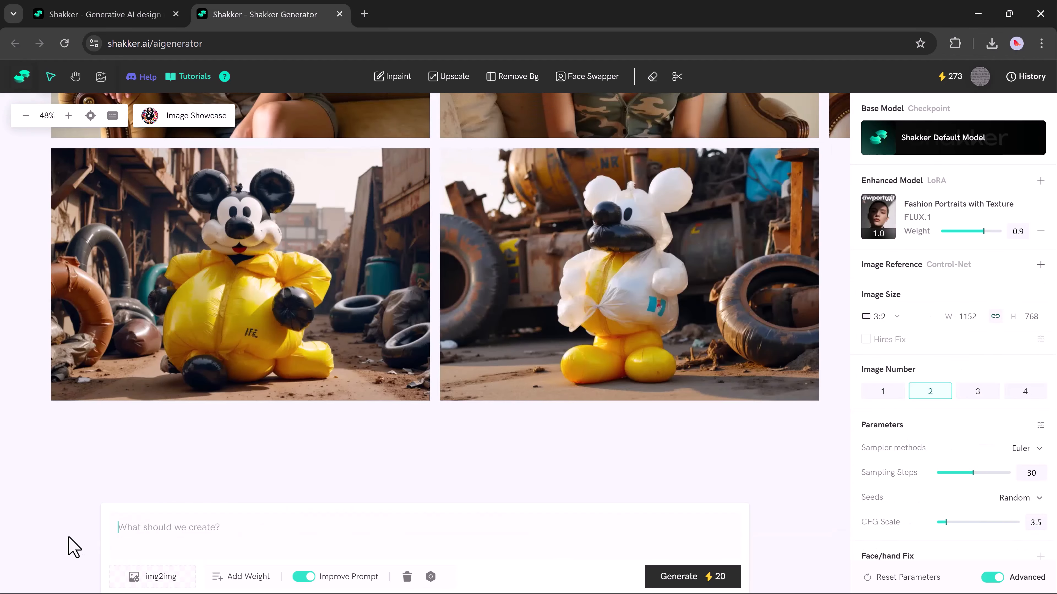
text(photo,photography,realisitc,Caucasian,fashion portrait,1girl,blue dress,standing,whole body,huge blue flowers,huge flowers,light spot,particle light,glow,depth of field level,deep mottled background,)
click(685, 585)
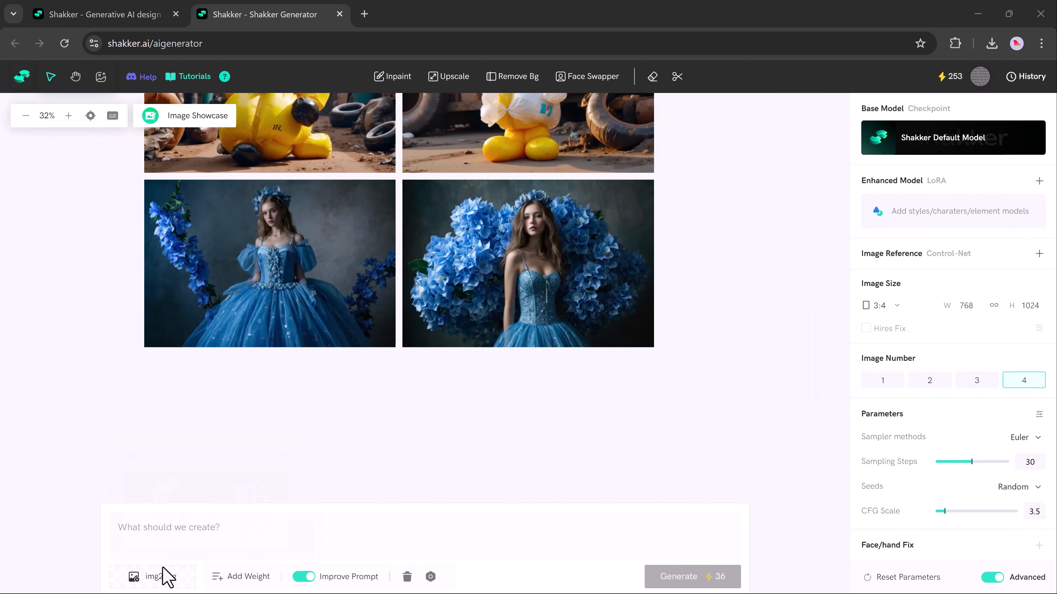
Step: Load the blonde woman's JPG photo as the img2img source and generate four images with the blue dress and huge blue flowers fashion portrait prompt
click(161, 577)
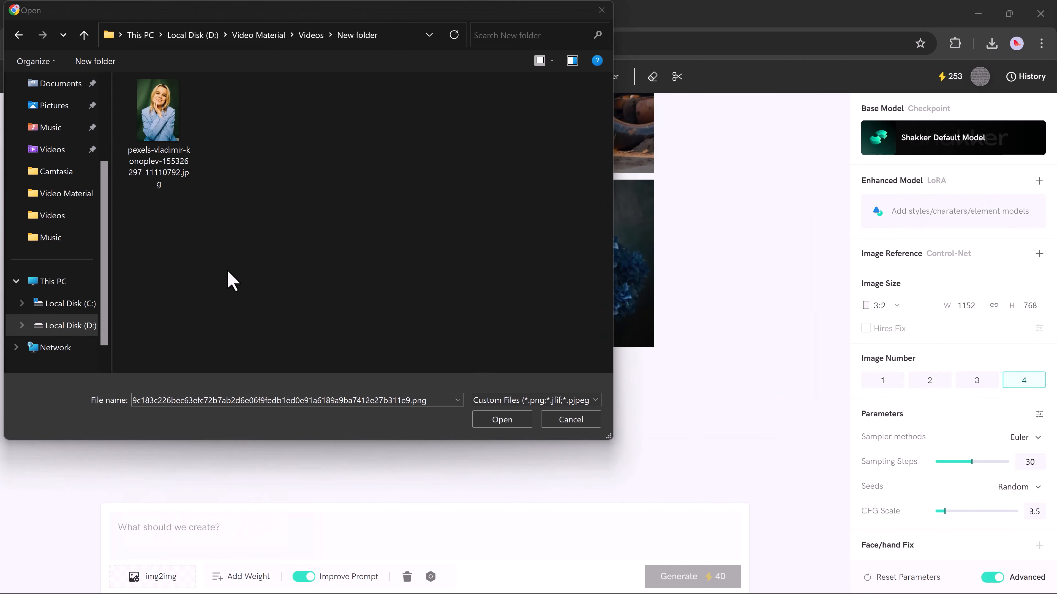
double_click(171, 125)
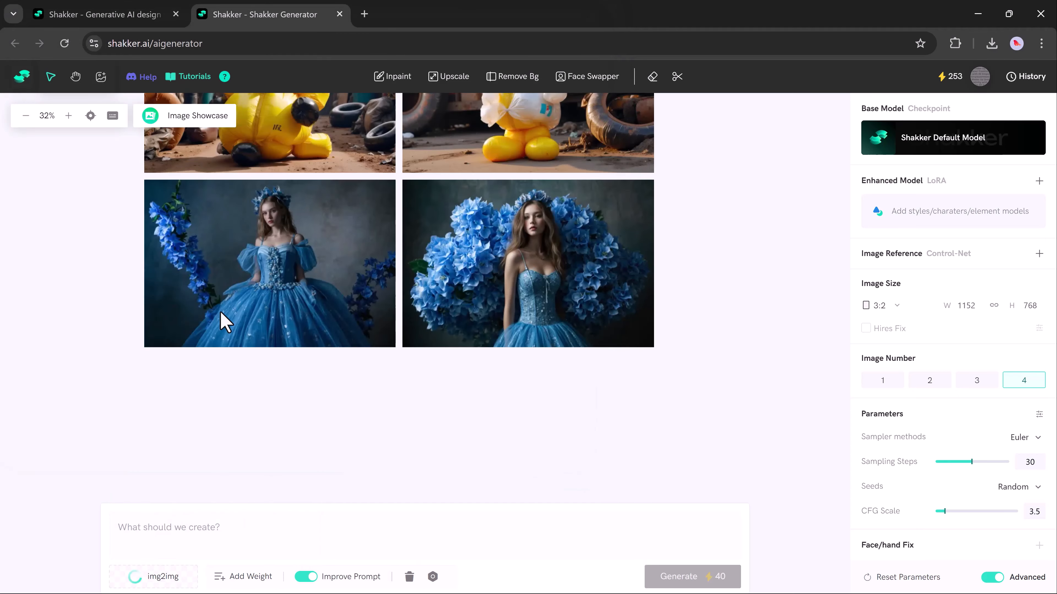
click(146, 222)
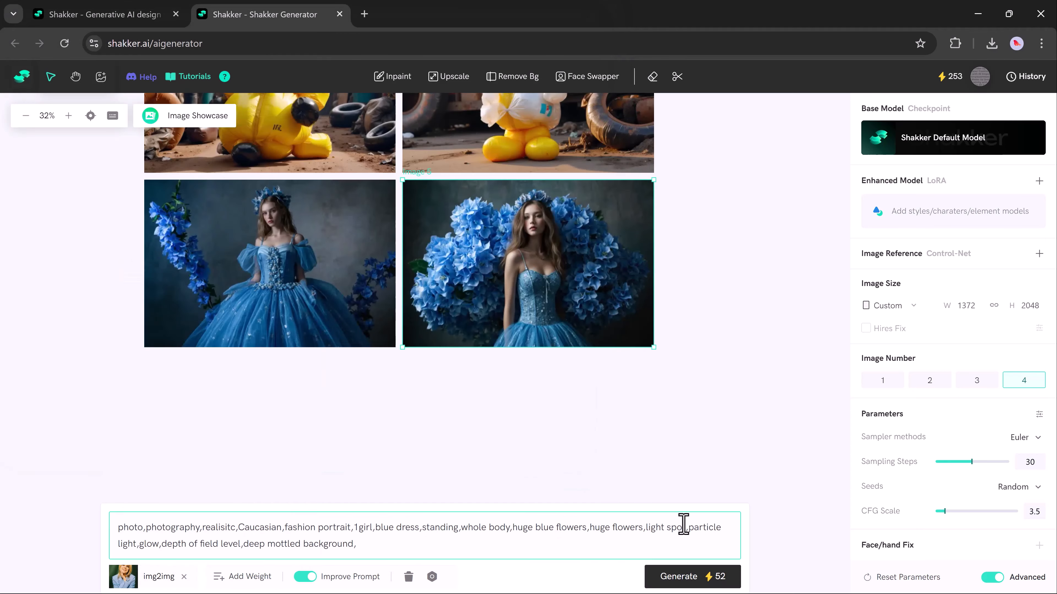
click(681, 578)
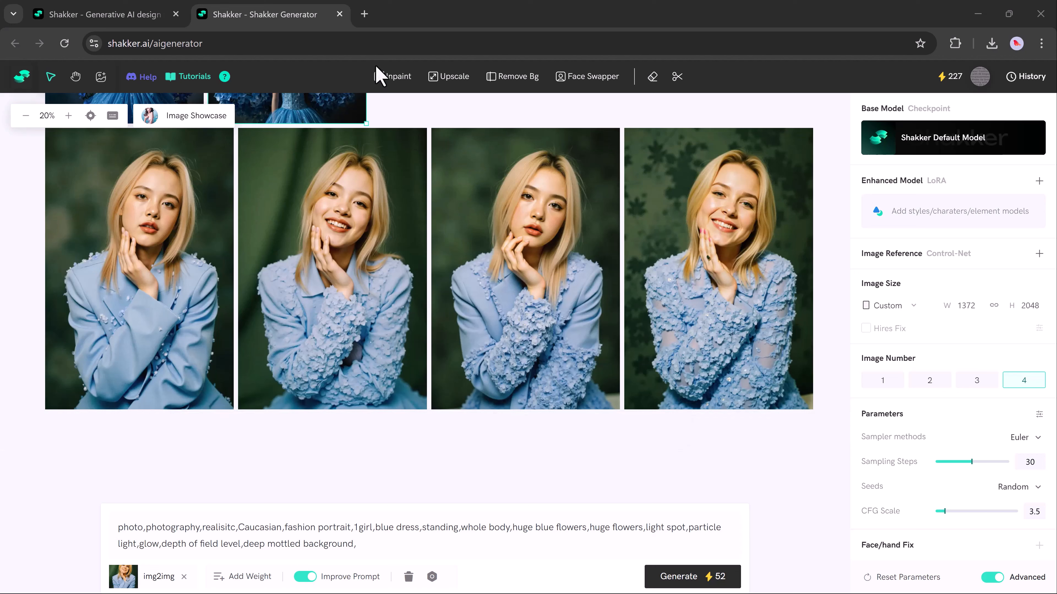
Step: Close the generator and browse the models on the Shakker home page
click(339, 14)
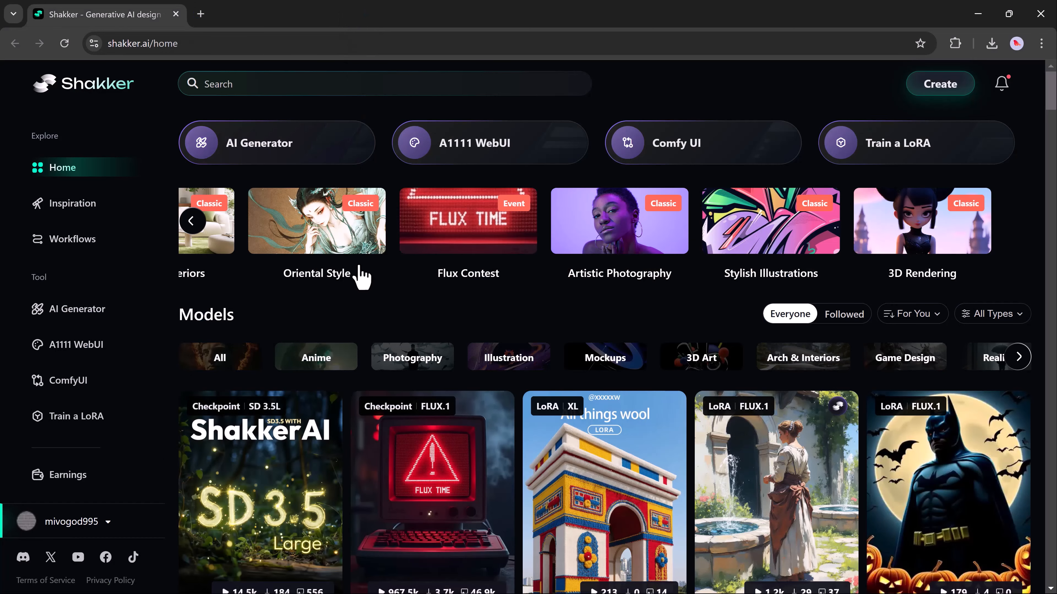
drag(1051, 104, 1054, 429)
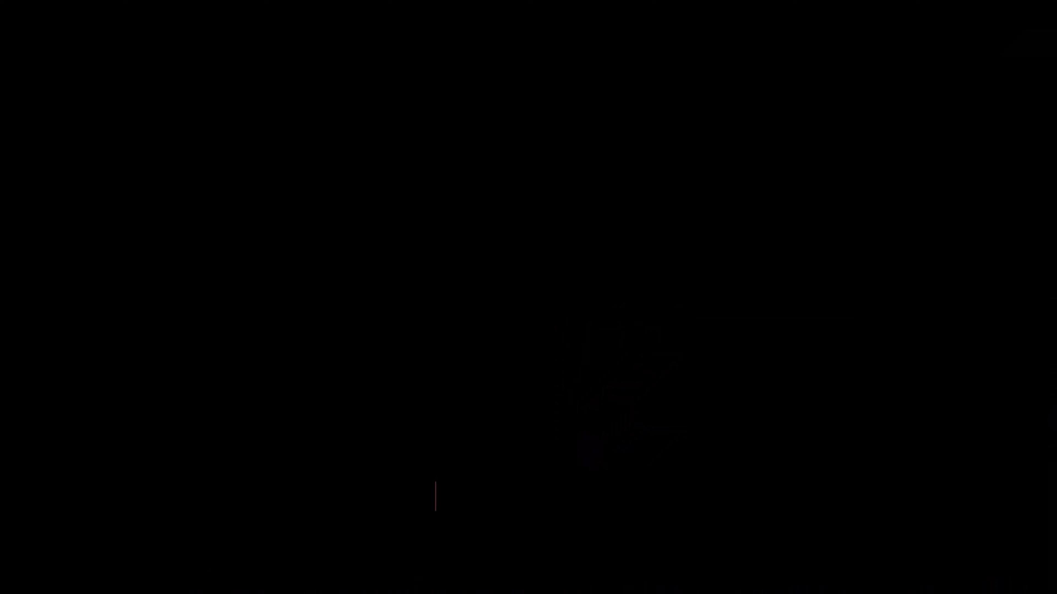